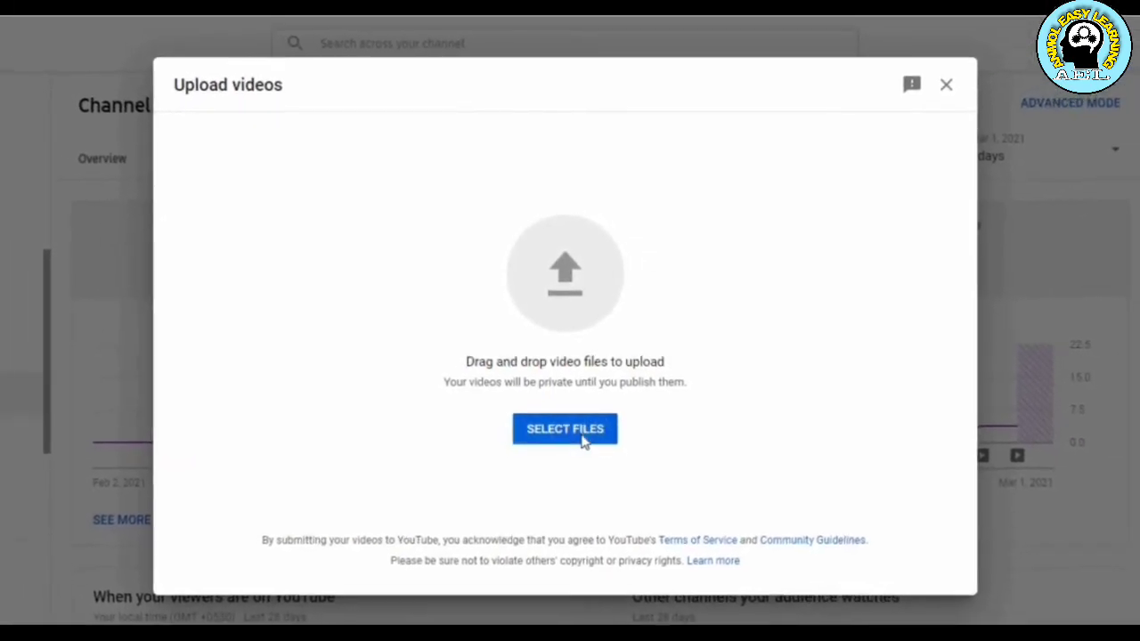
- Upload the video file Data Validation Final from the 2-Mar-21 folder inside Mar21
click(585, 448)
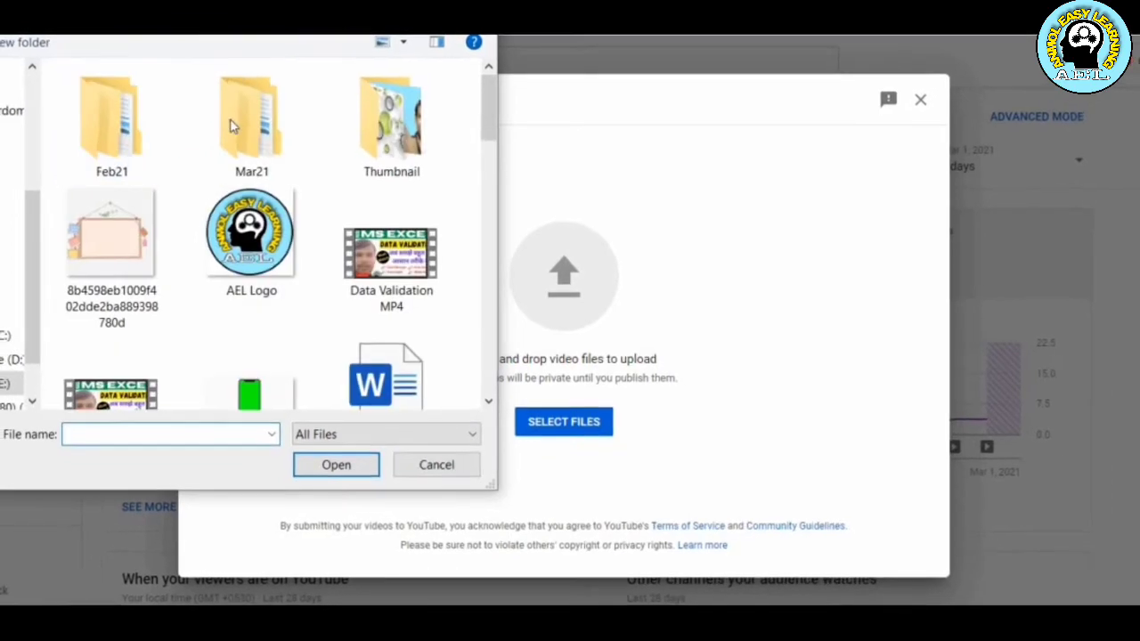
double_click(240, 128)
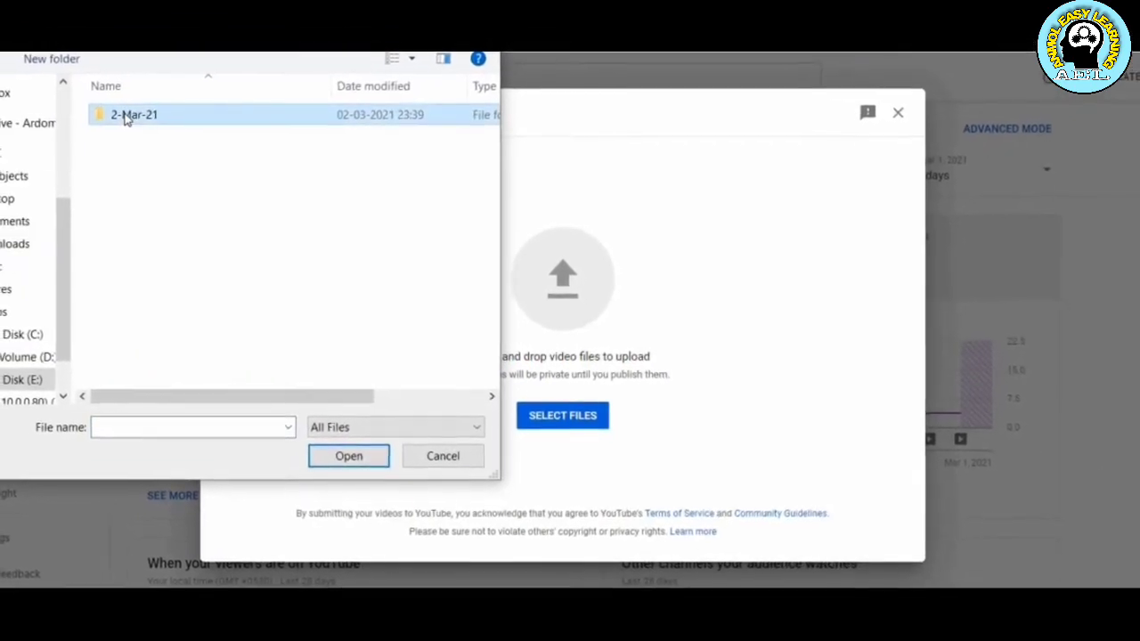
double_click(122, 115)
click(144, 151)
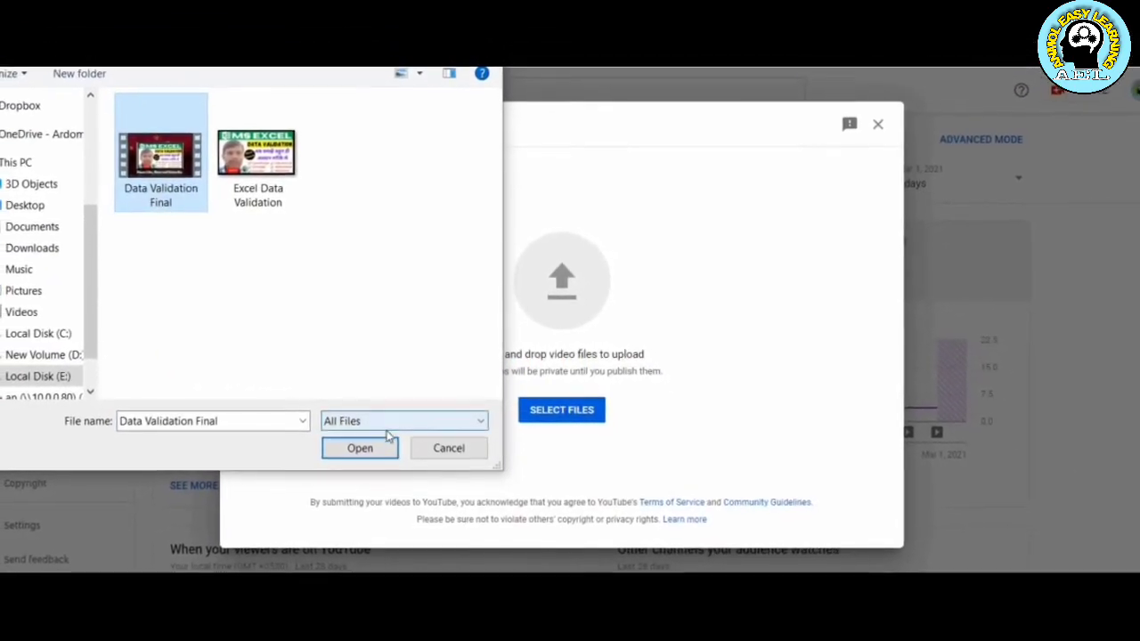
click(378, 447)
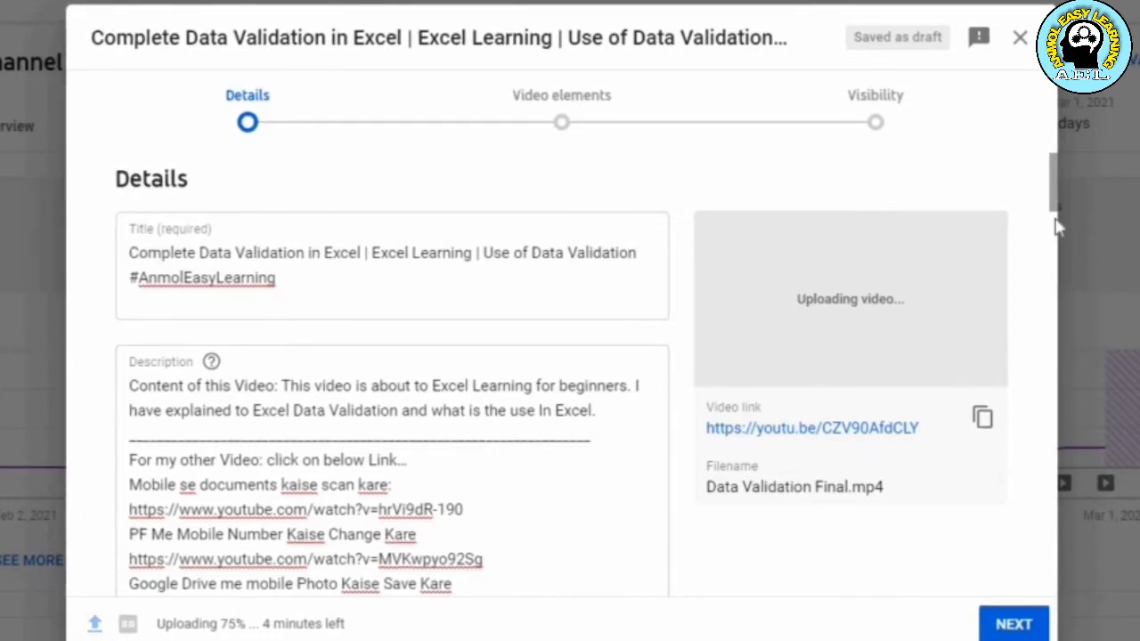
- Upload the Excel Data Validation image as the video's custom thumbnail
scroll(1054, 207, down, 1)
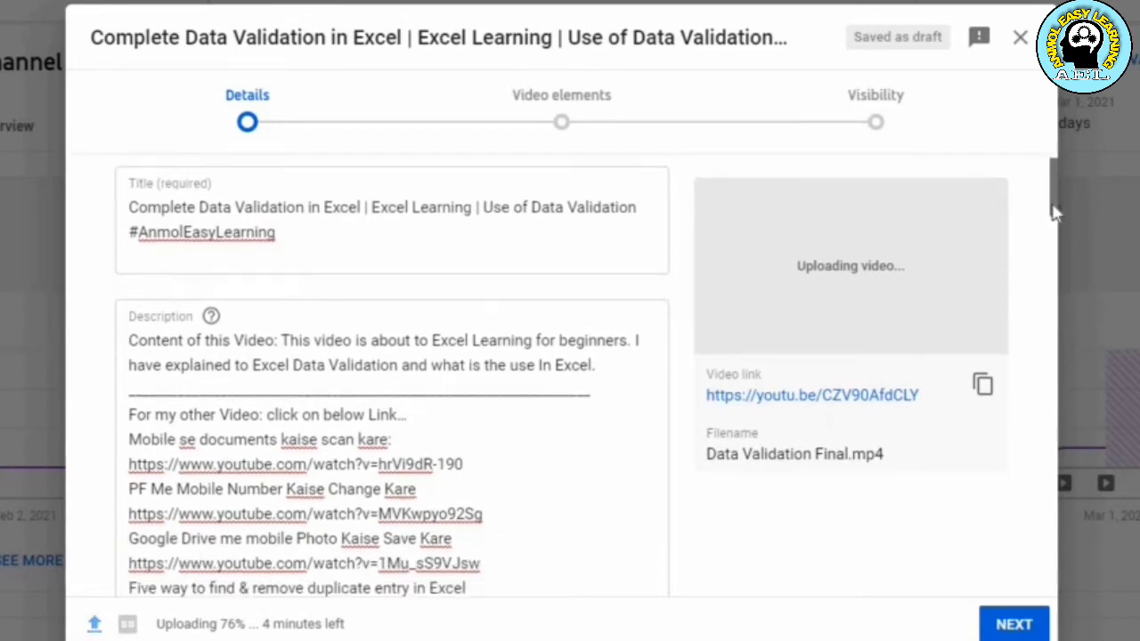
scroll(1051, 187, up, 1)
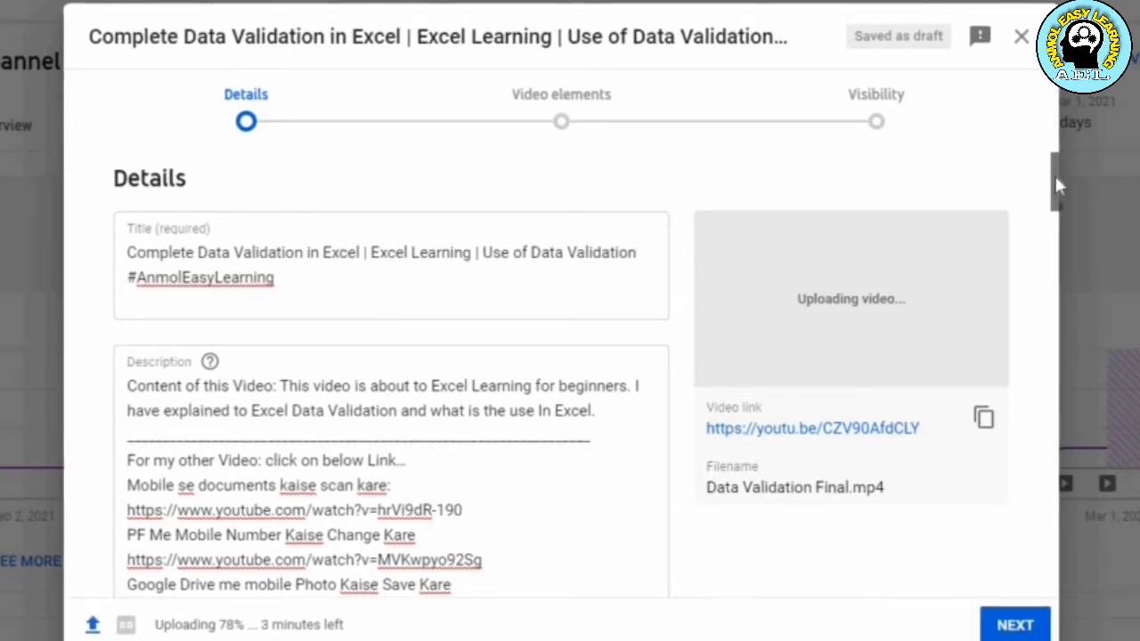
drag(1056, 179, 1053, 337)
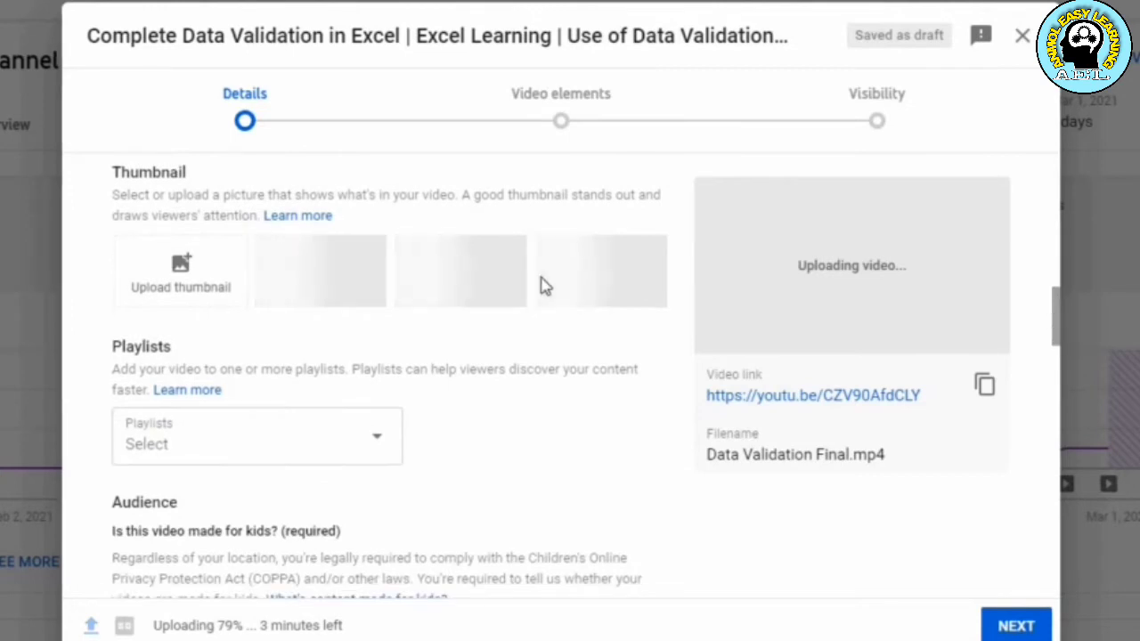
click(184, 267)
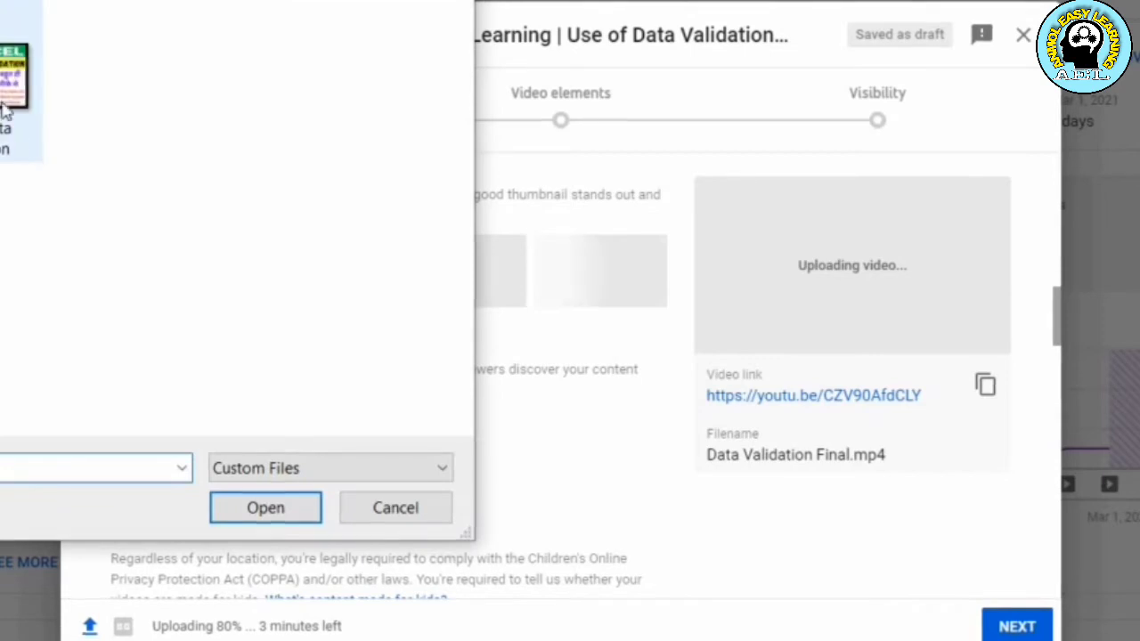
click(7, 103)
click(284, 509)
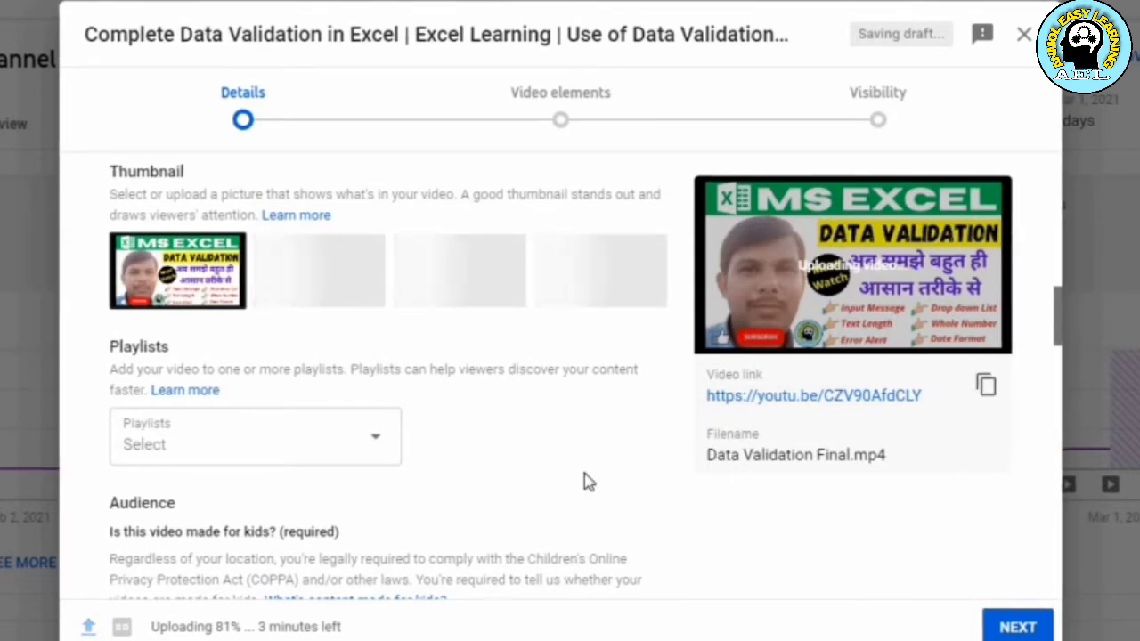
- Add the video to the Excel Learning Tutorials playlist and mark it as not made for kids
click(300, 457)
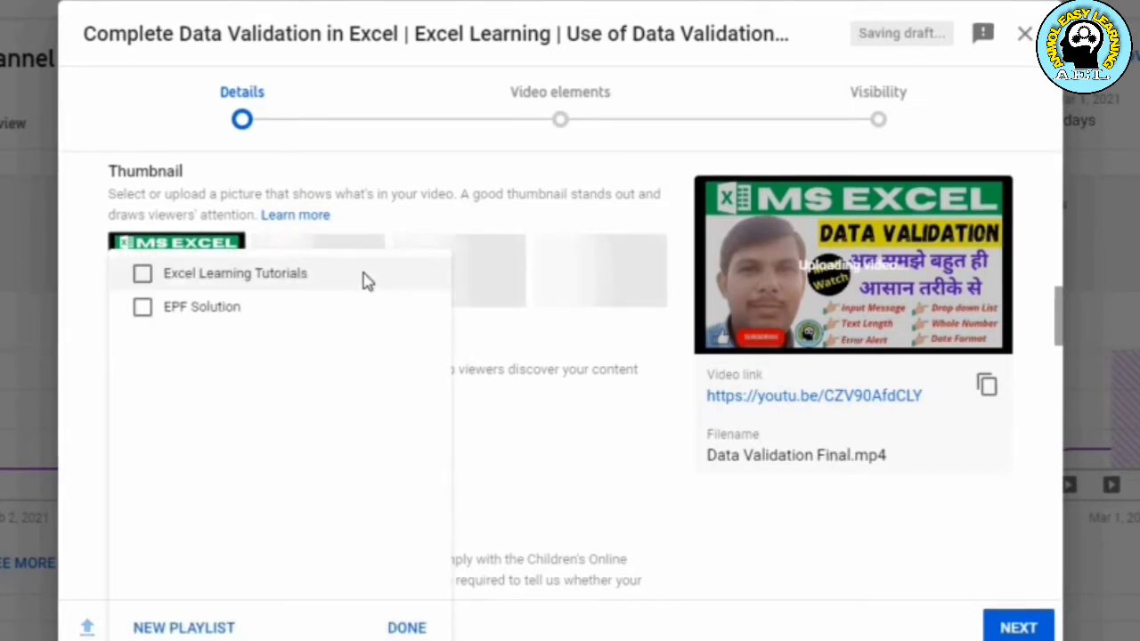
click(249, 281)
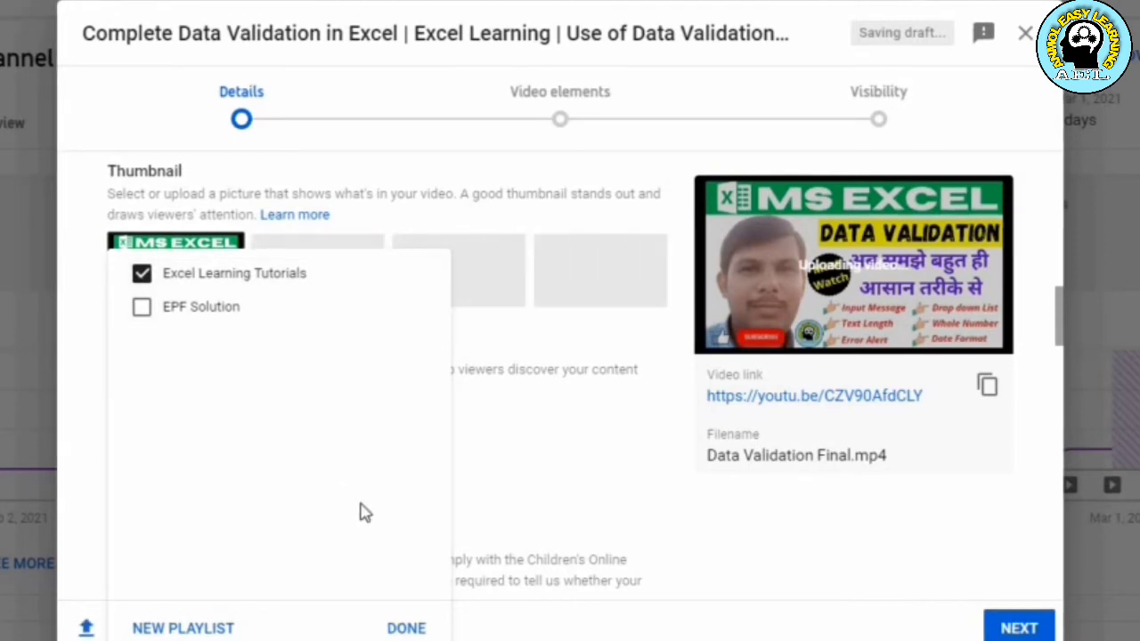
click(406, 629)
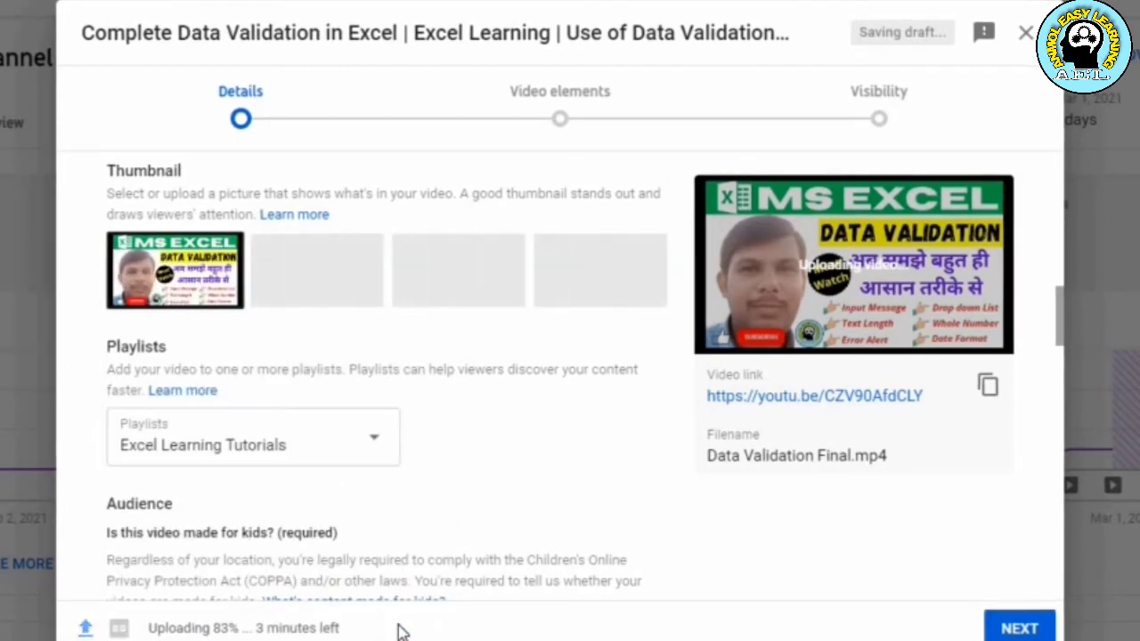
click(350, 459)
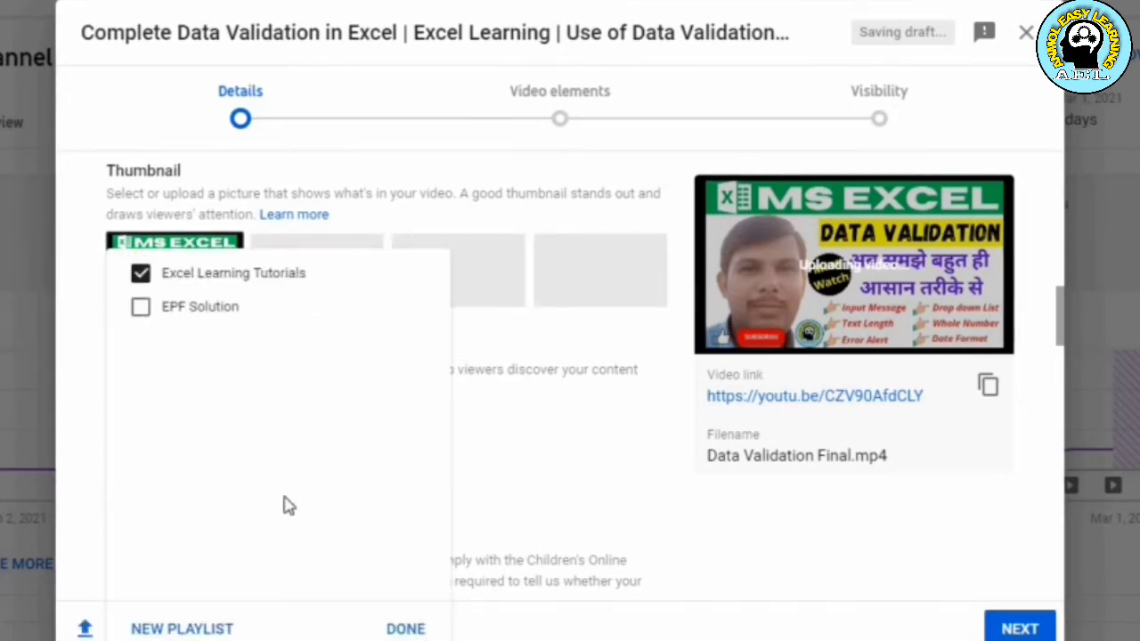
click(627, 440)
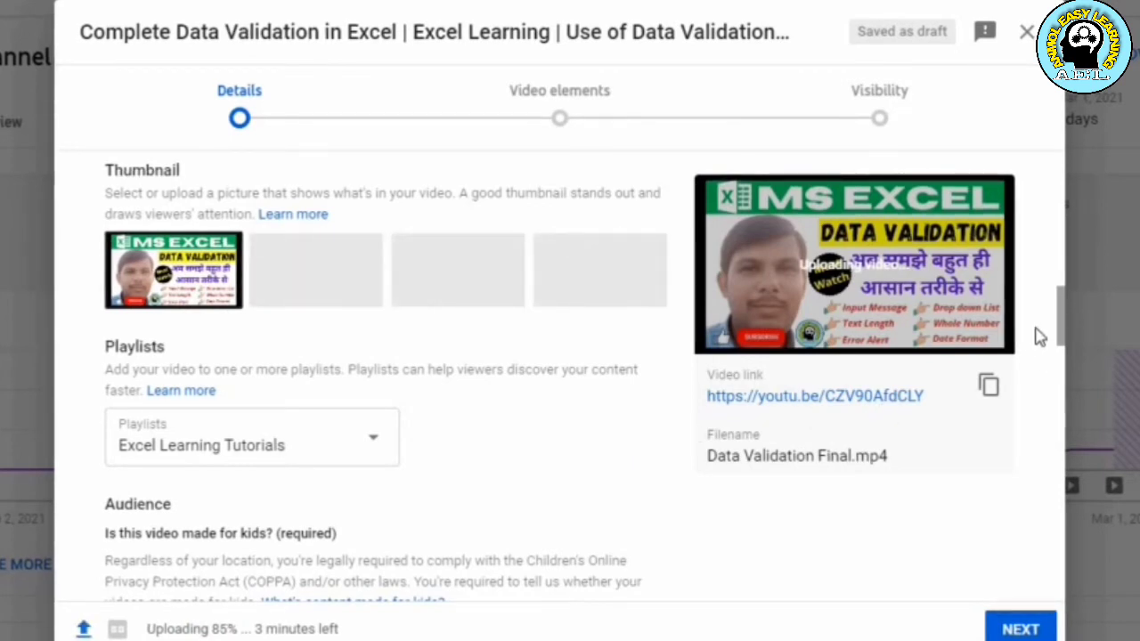
drag(1061, 321, 282, 367)
click(279, 361)
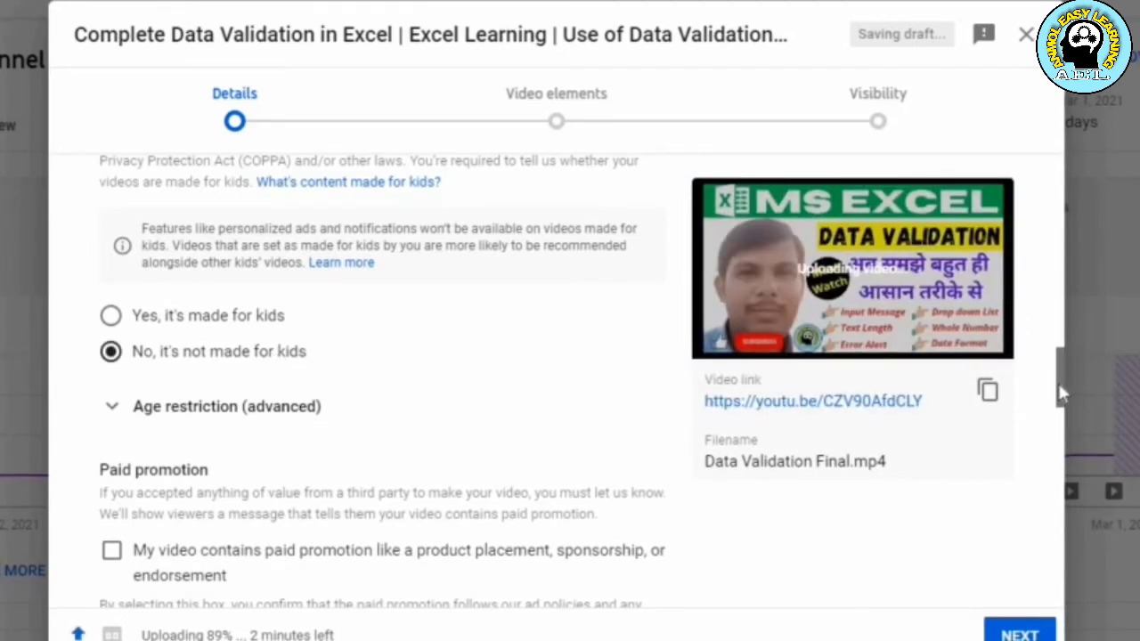
- Set the video language to Hindi and the recording date to Mar 2, 2021
drag(1058, 391, 1056, 456)
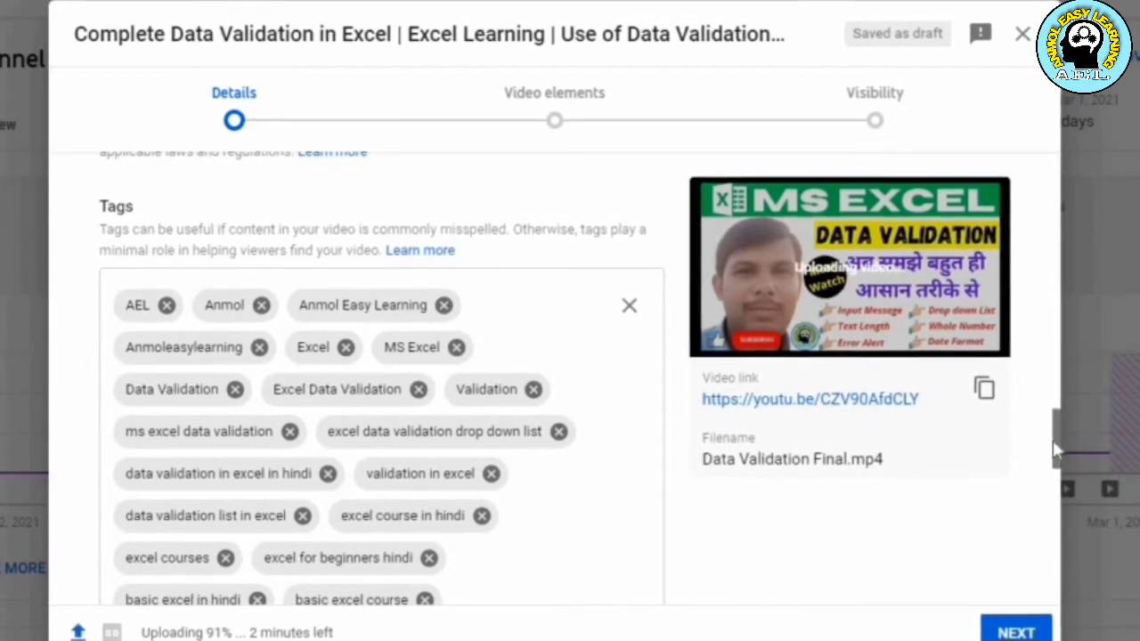
drag(1052, 442, 1055, 477)
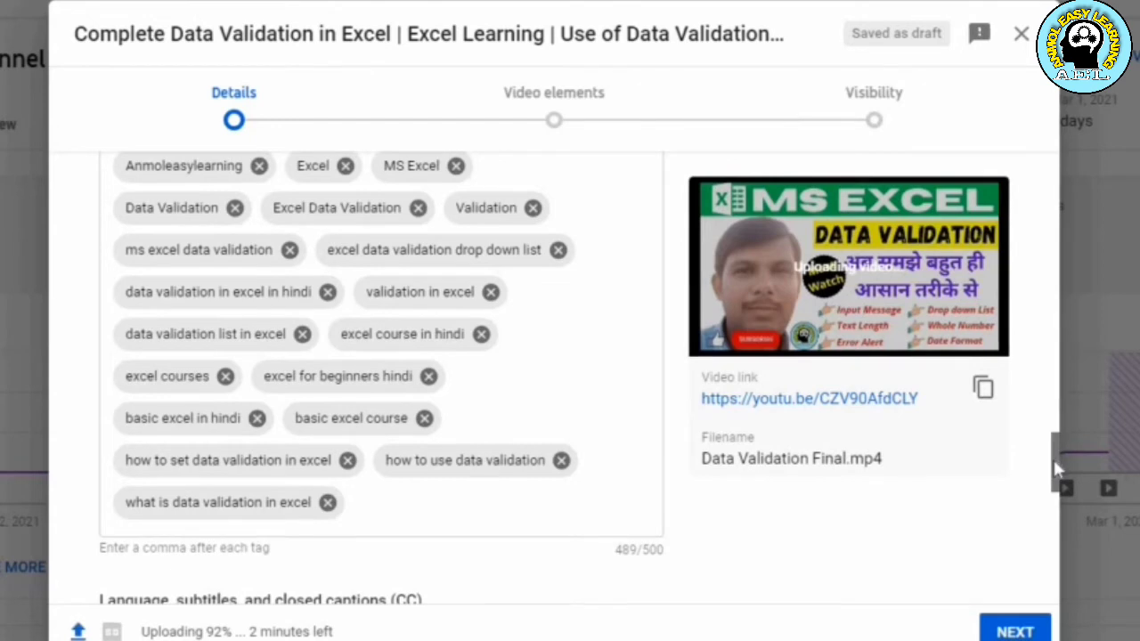
drag(1052, 457, 1050, 527)
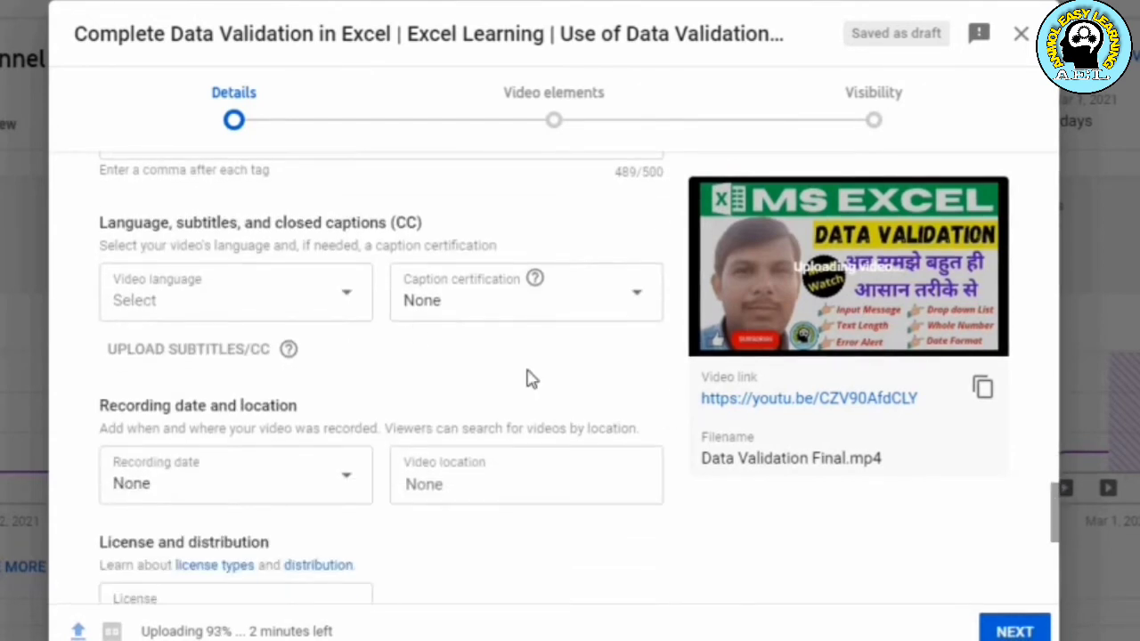
click(313, 299)
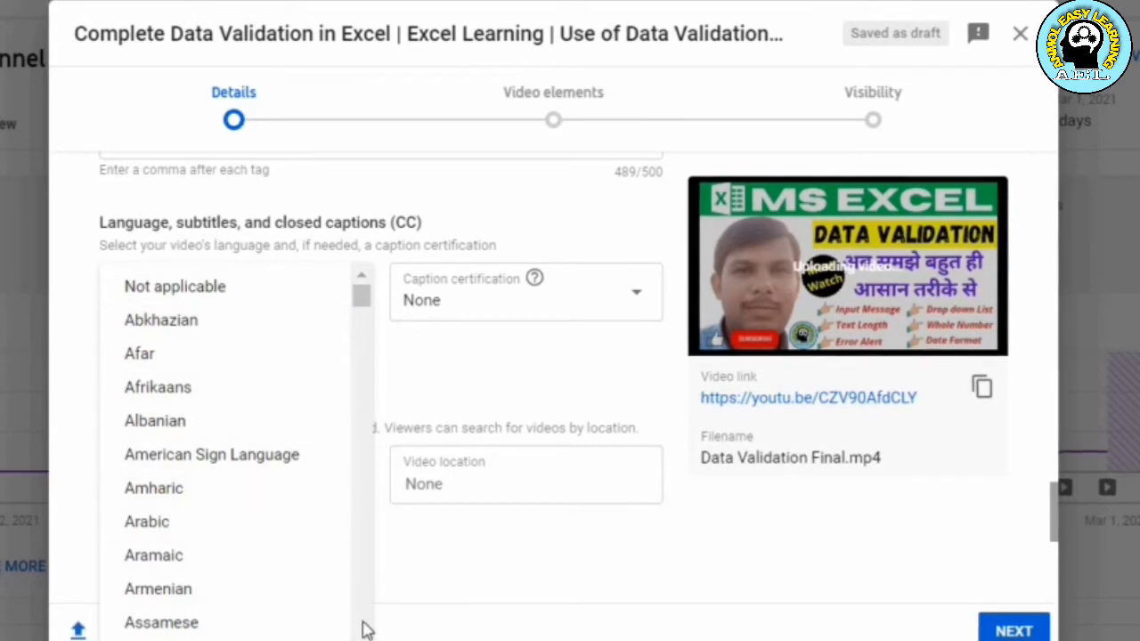
scroll(366, 632, down, 10)
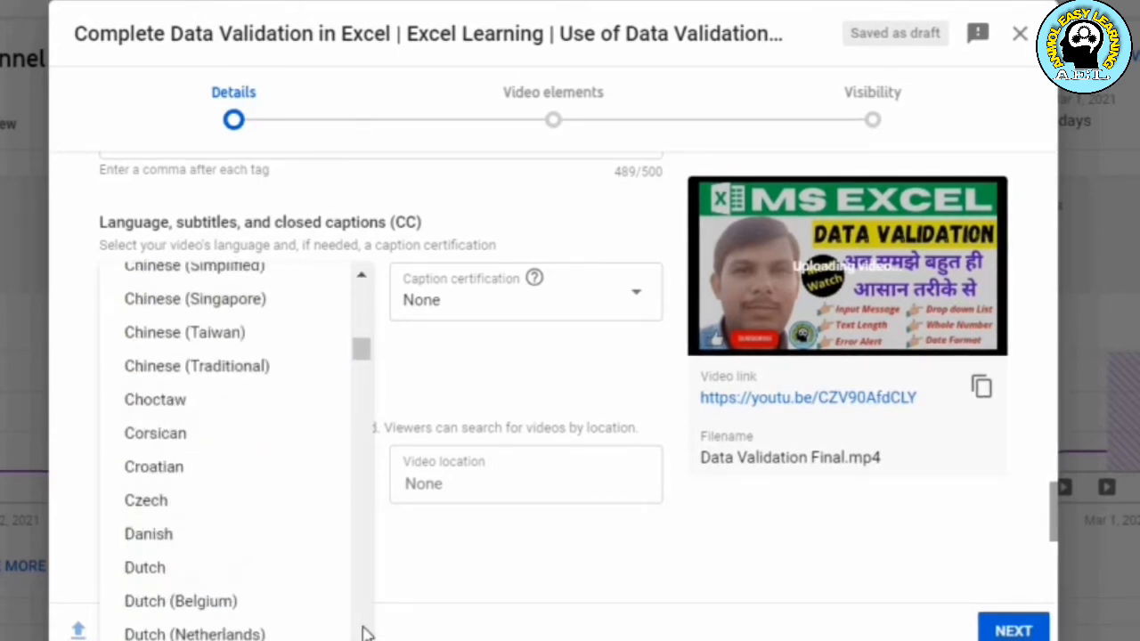
scroll(365, 632, down, 8)
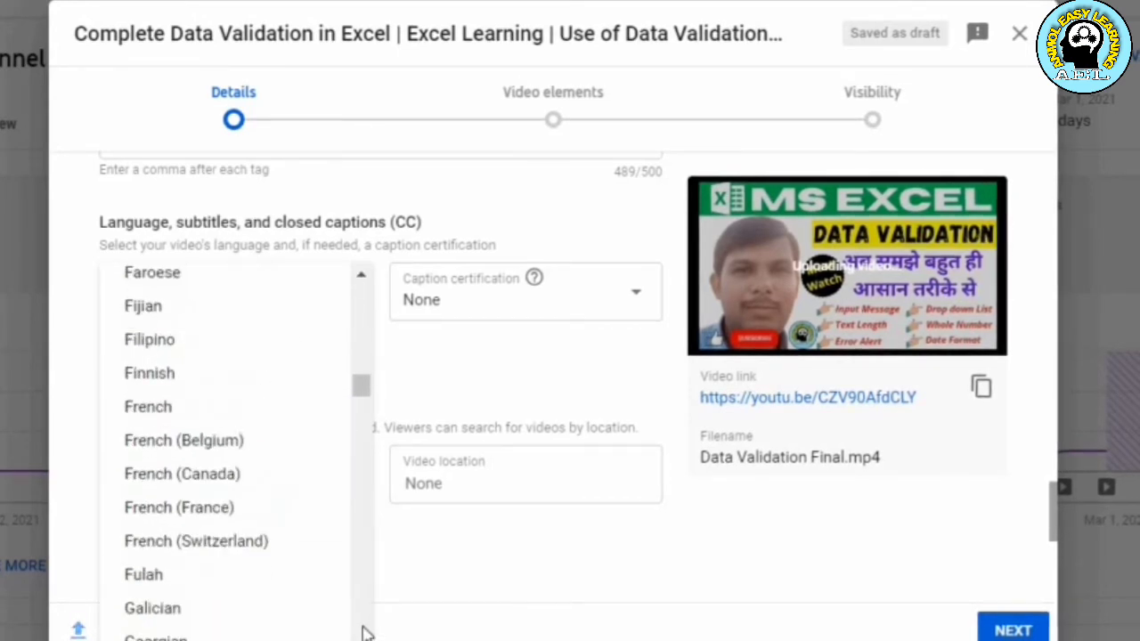
scroll(365, 632, down, 10)
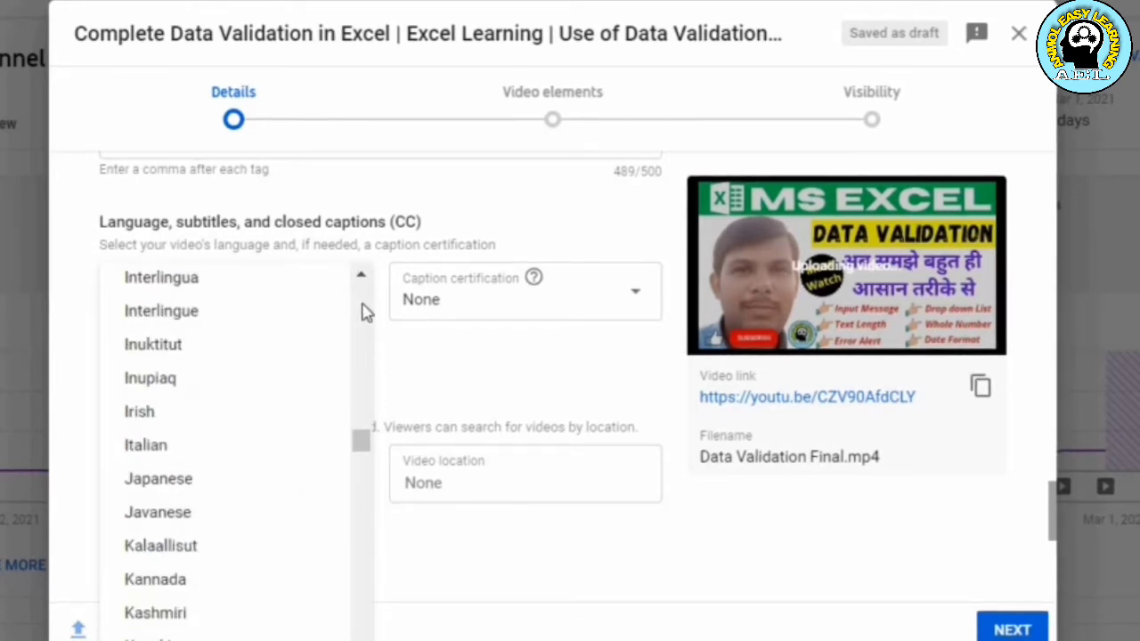
scroll(362, 306, up, 3)
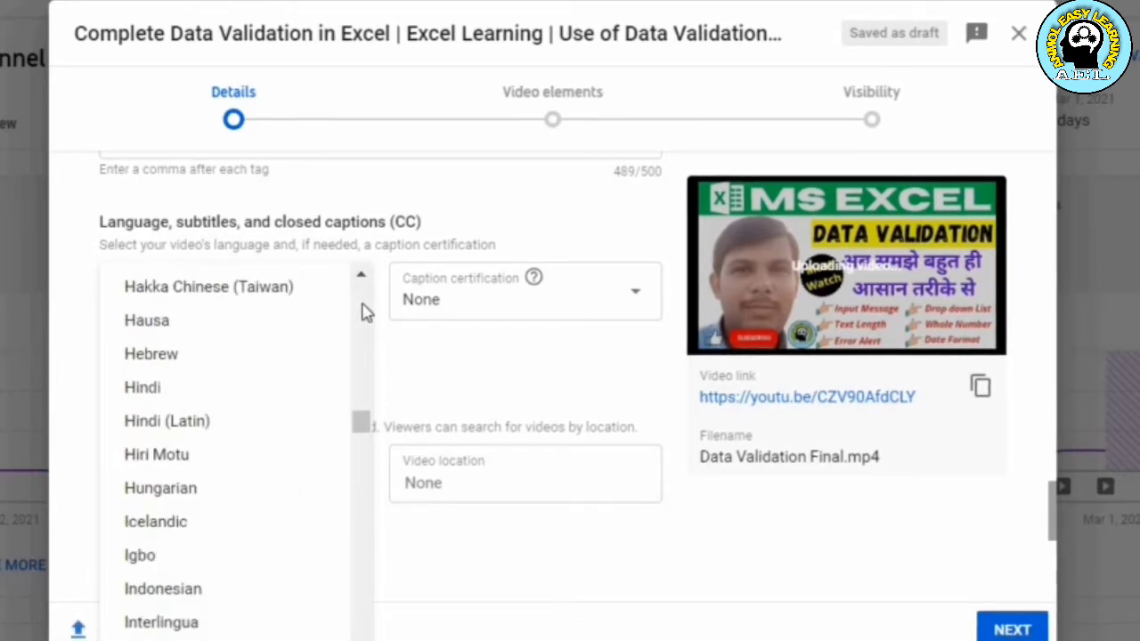
click(187, 390)
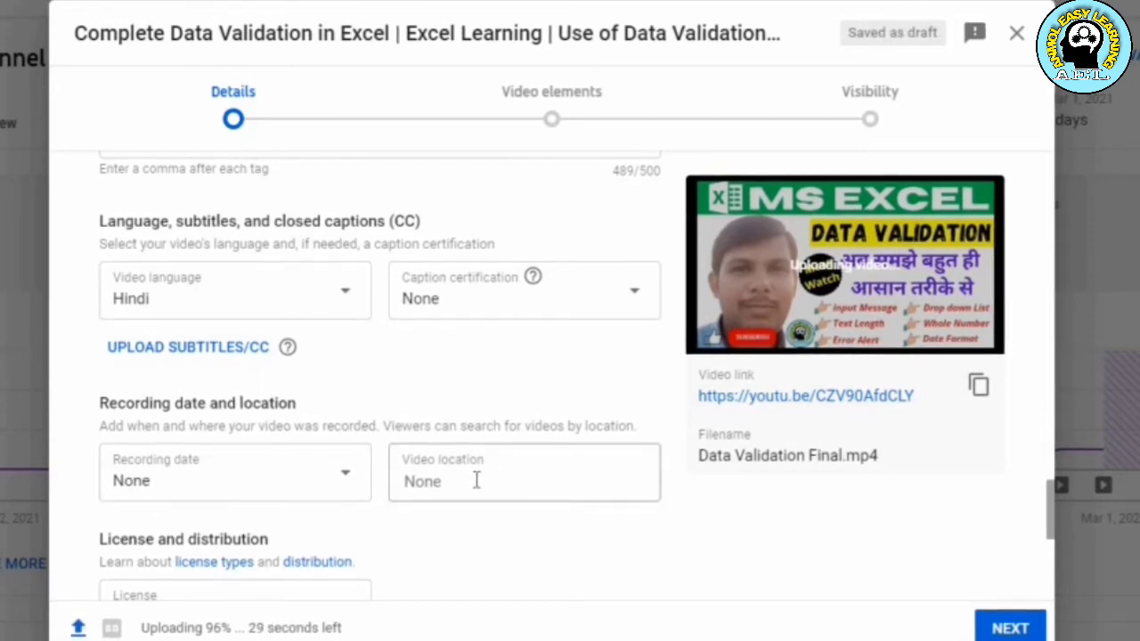
click(301, 497)
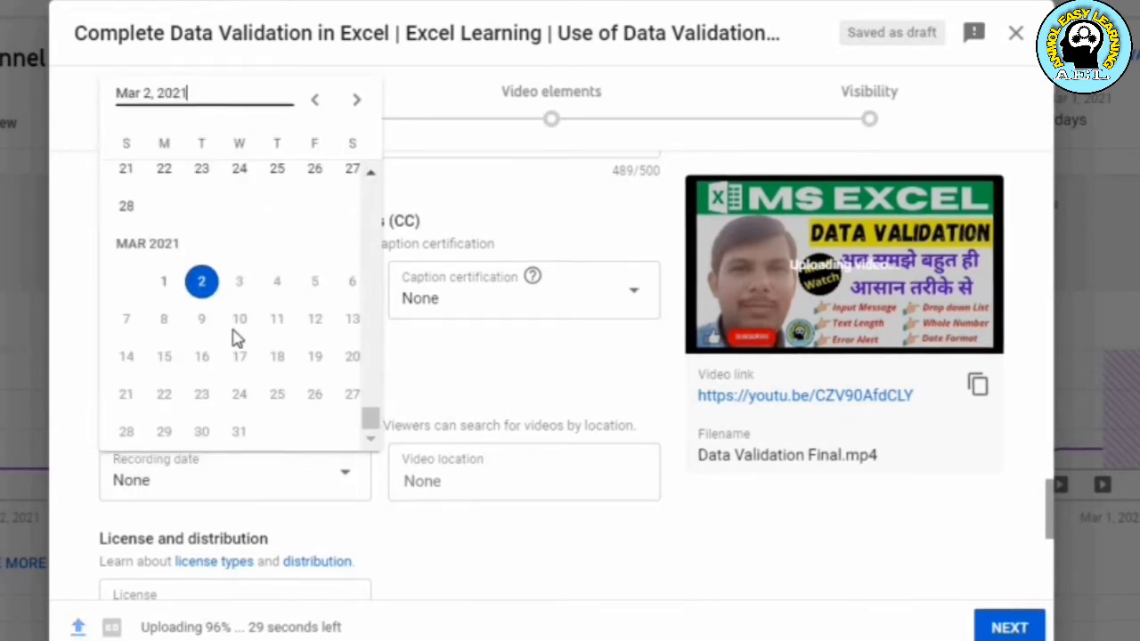
click(203, 285)
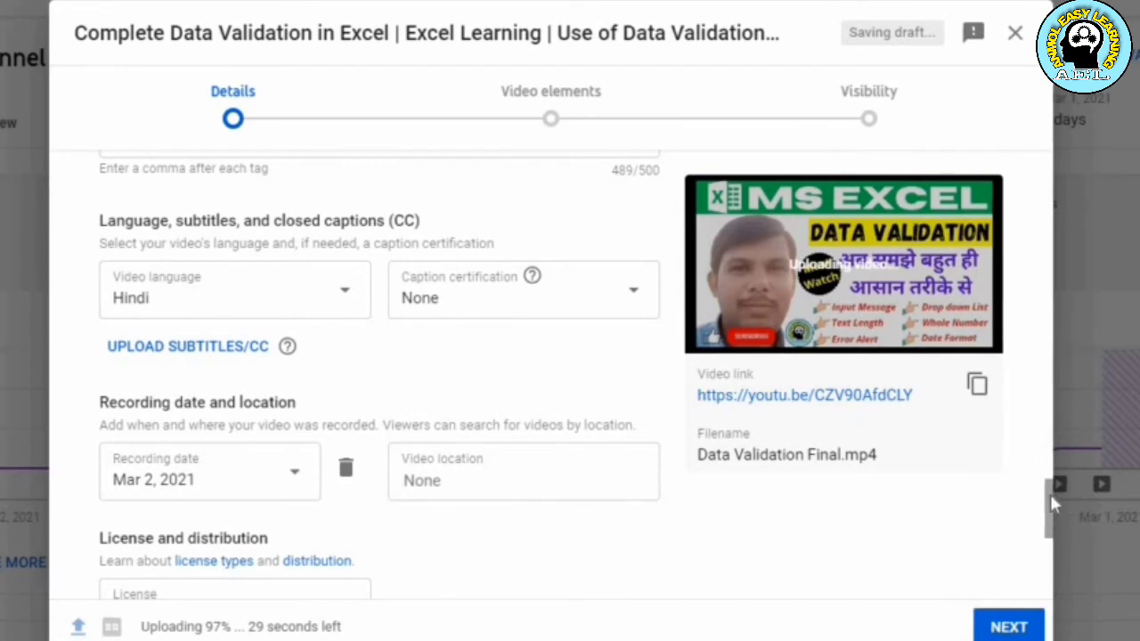
- Choose Education as the video category and check the available comment visibility options
drag(1047, 499, 1043, 570)
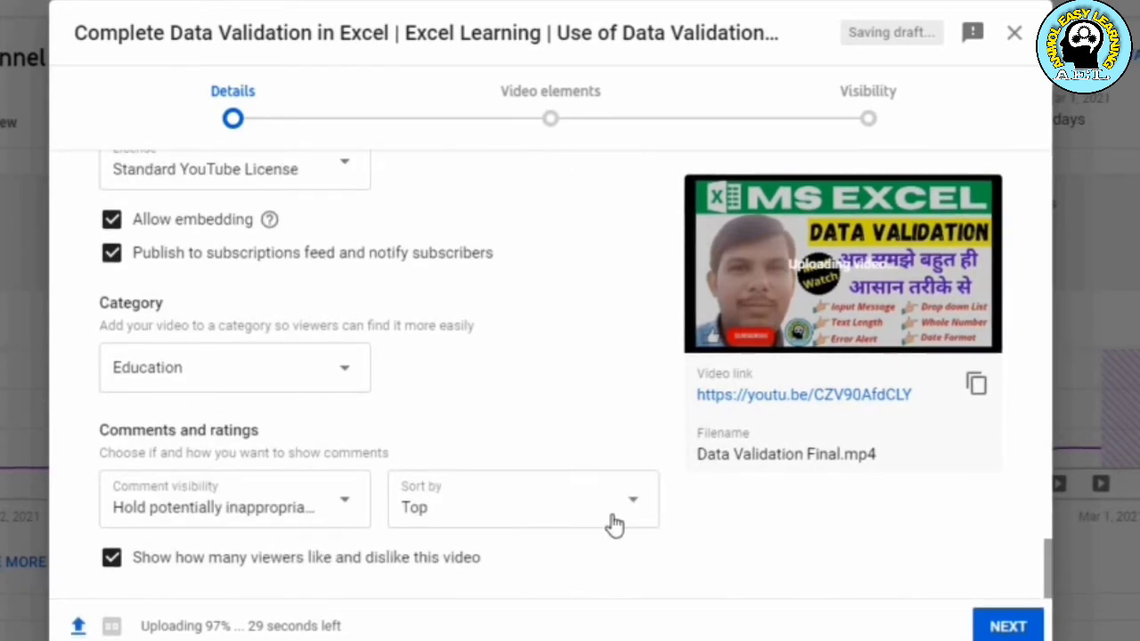
click(246, 390)
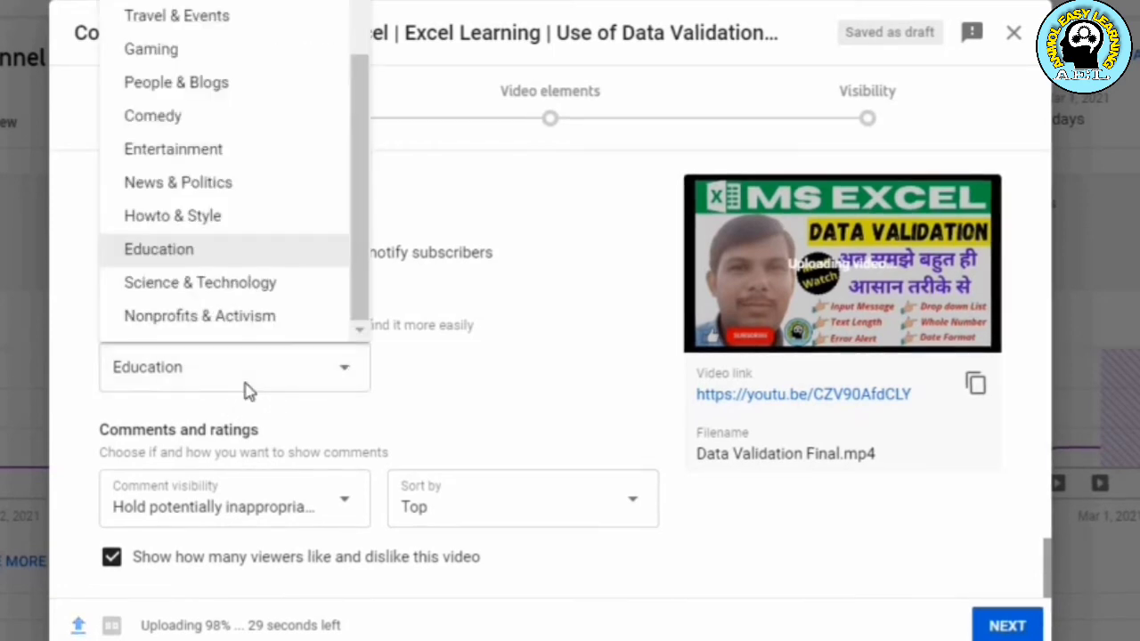
click(201, 255)
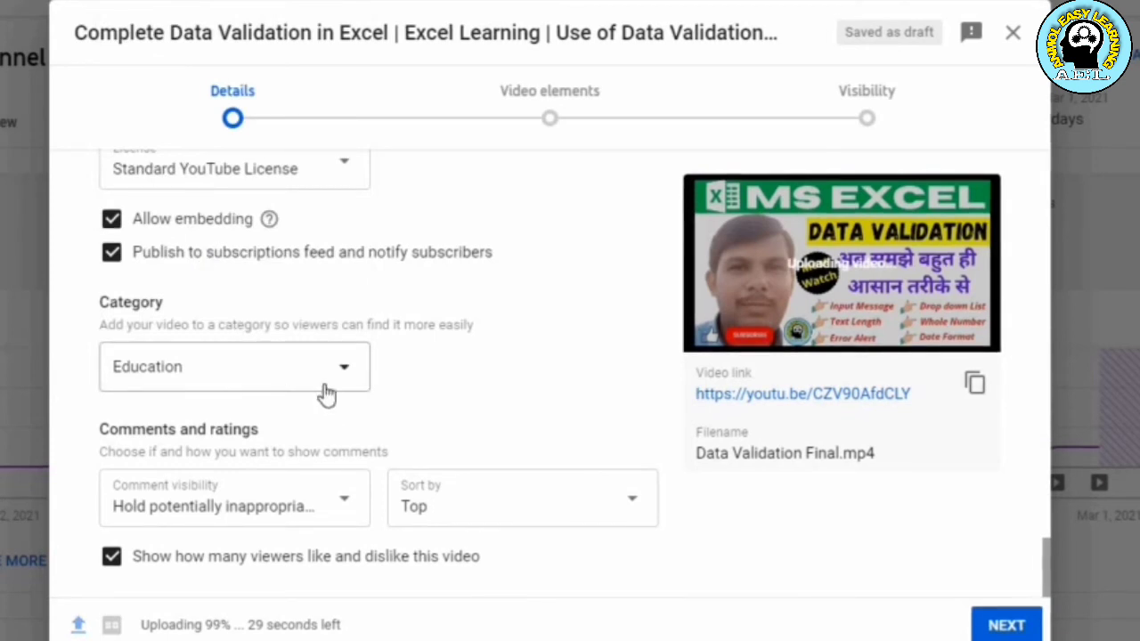
click(350, 518)
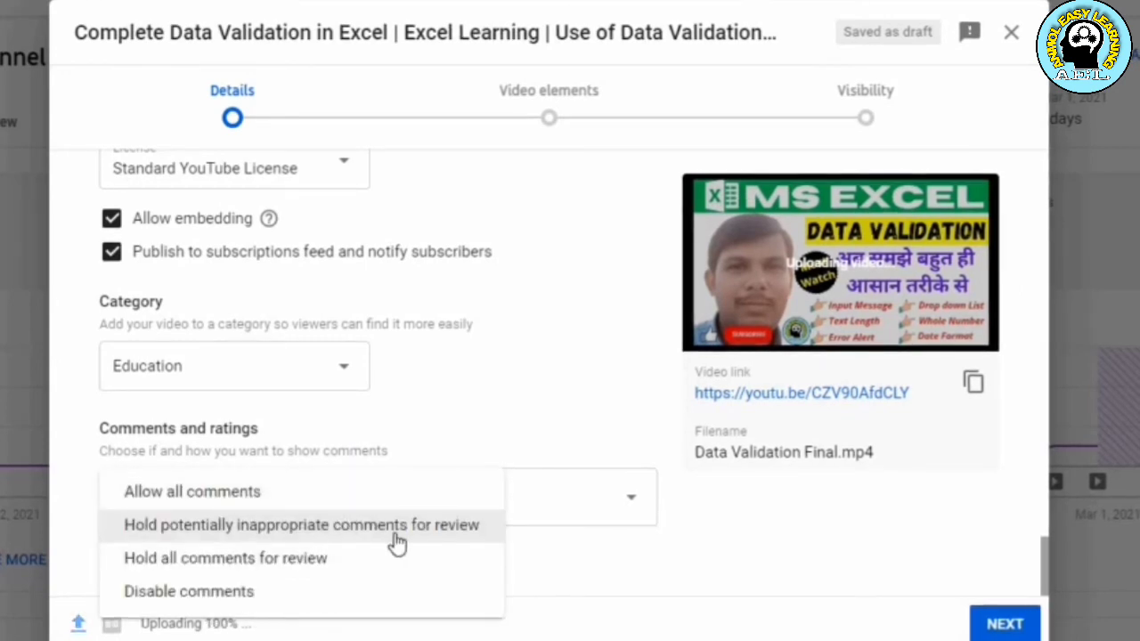
click(446, 437)
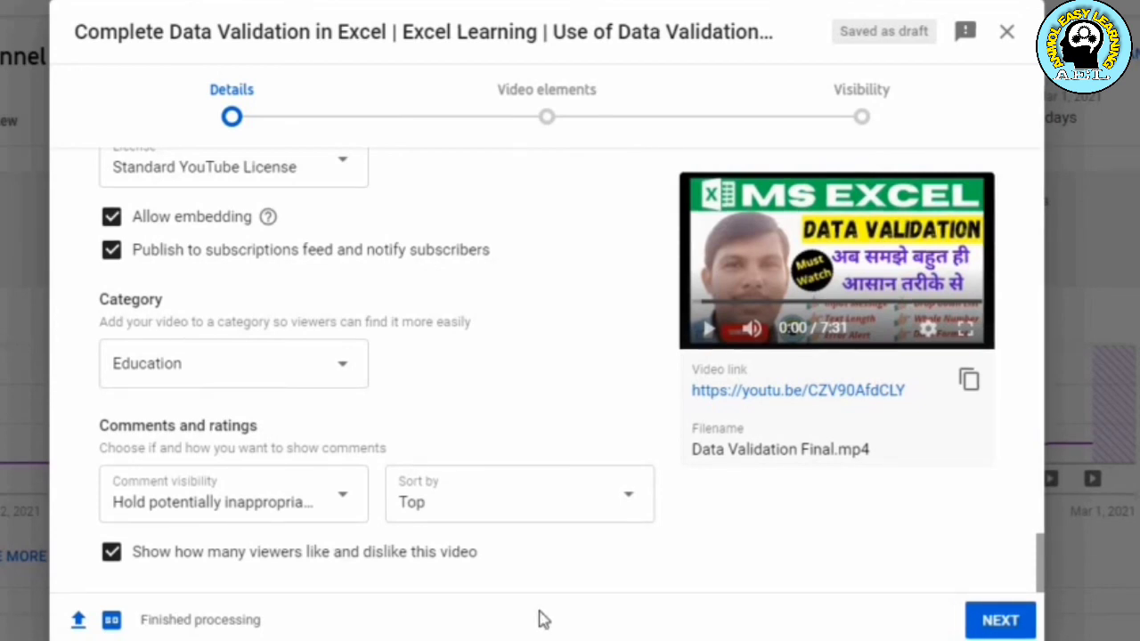
- Skip the end screen and cards, set the video's visibility to Public, and publish it
click(1006, 621)
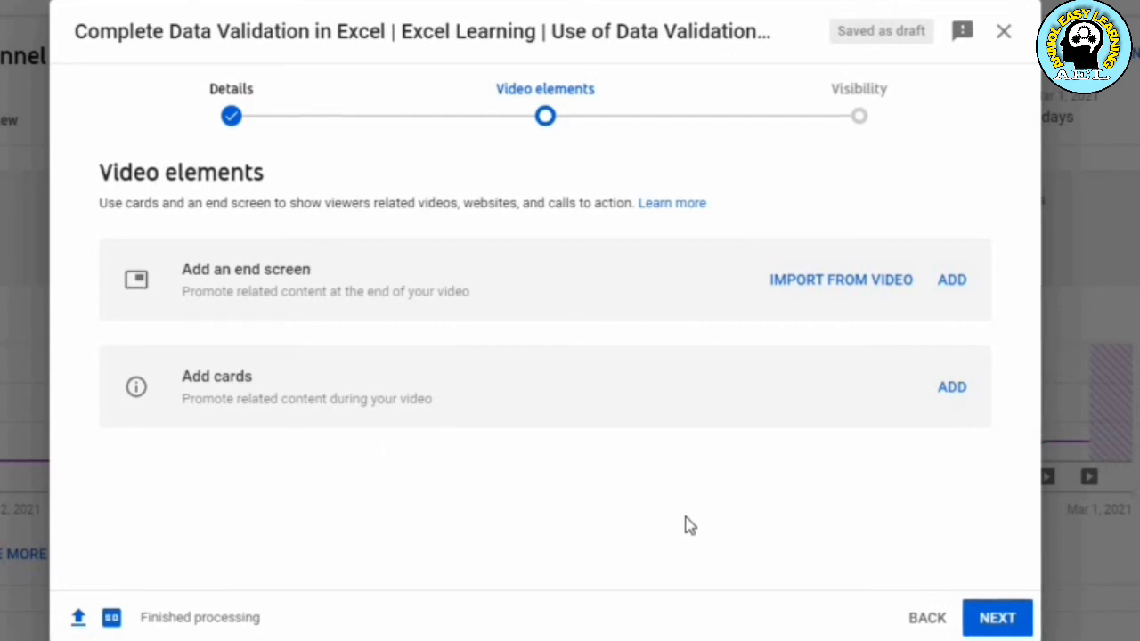
click(995, 623)
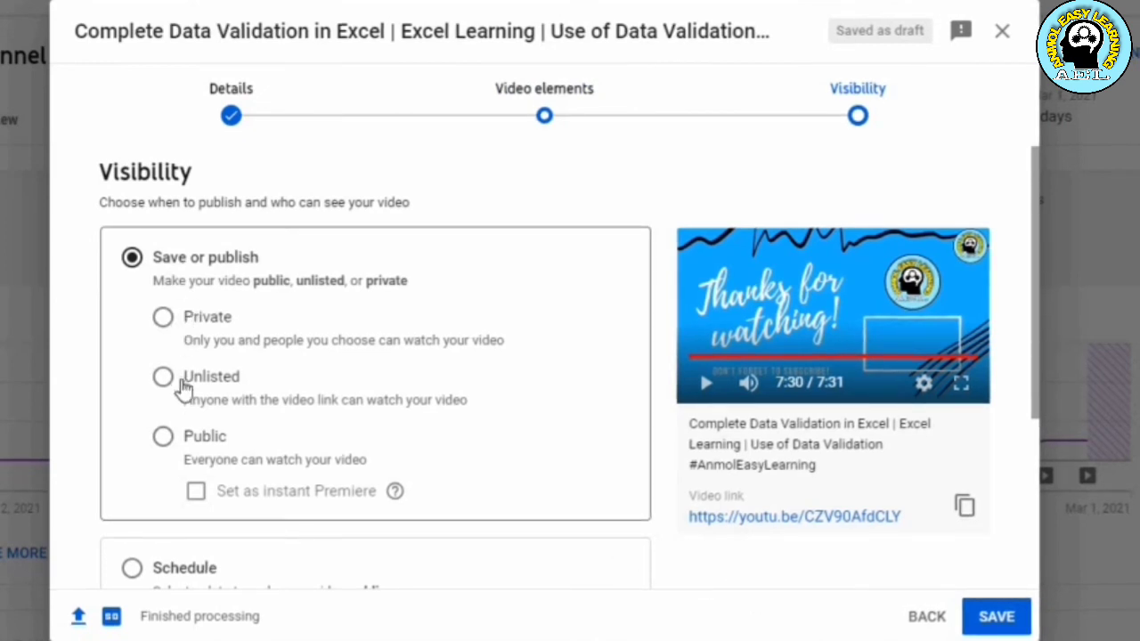
click(160, 438)
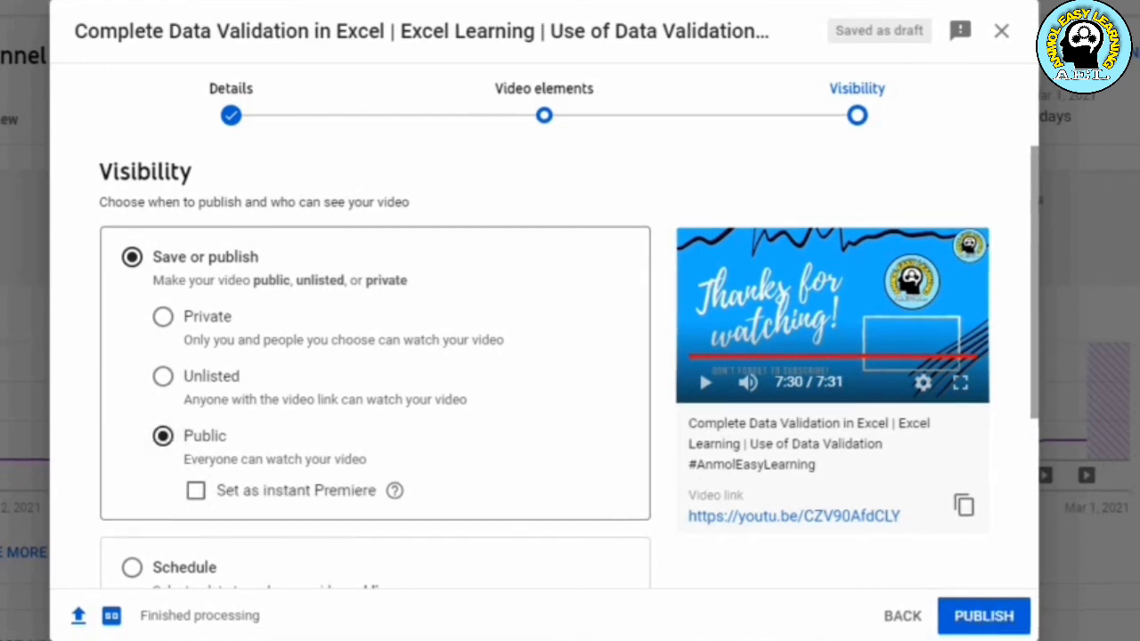
click(975, 623)
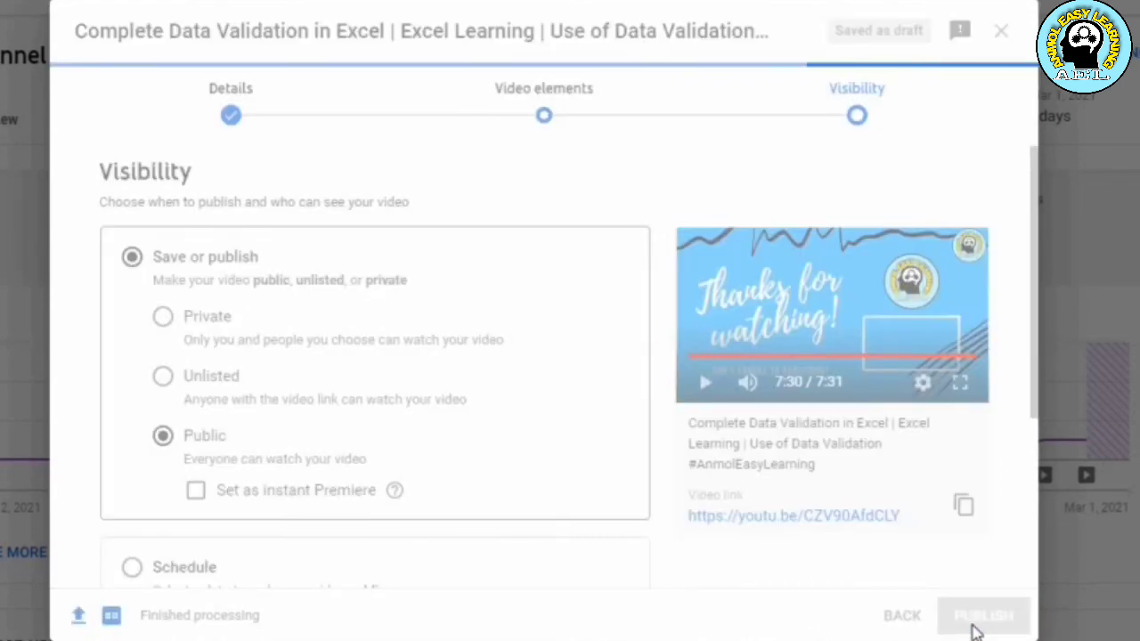